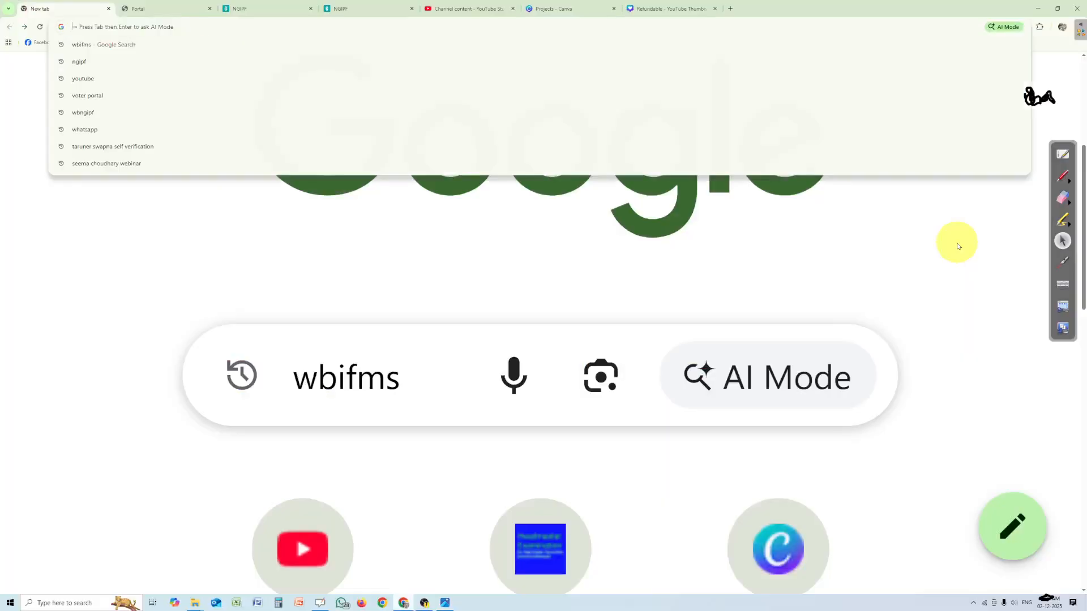
Circle the NGIPF module icon on the WBIFMS portal home page with the annotation pen
click(958, 244)
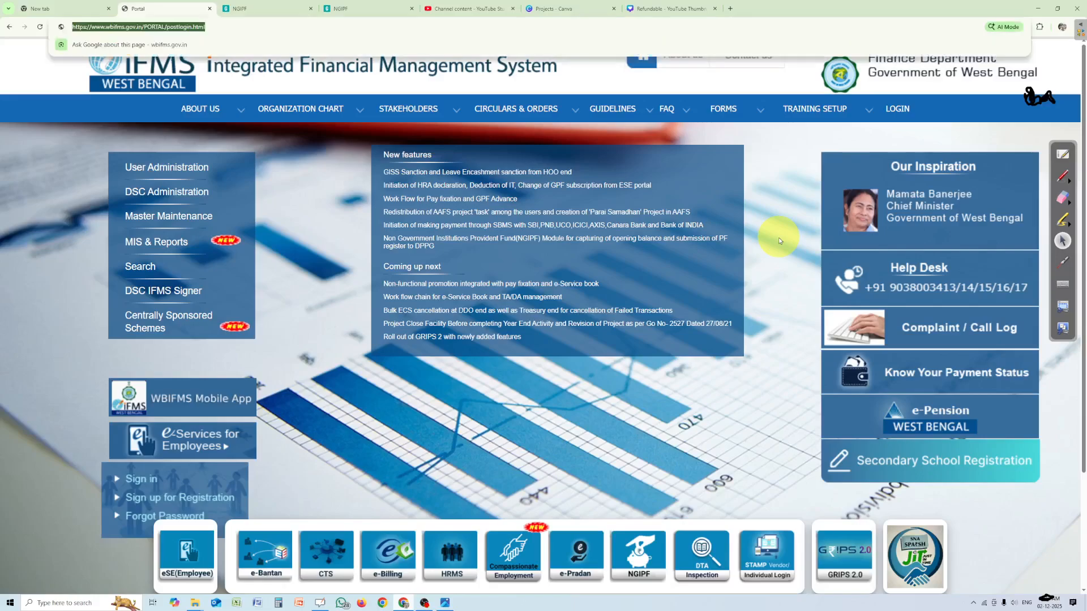
click(778, 237)
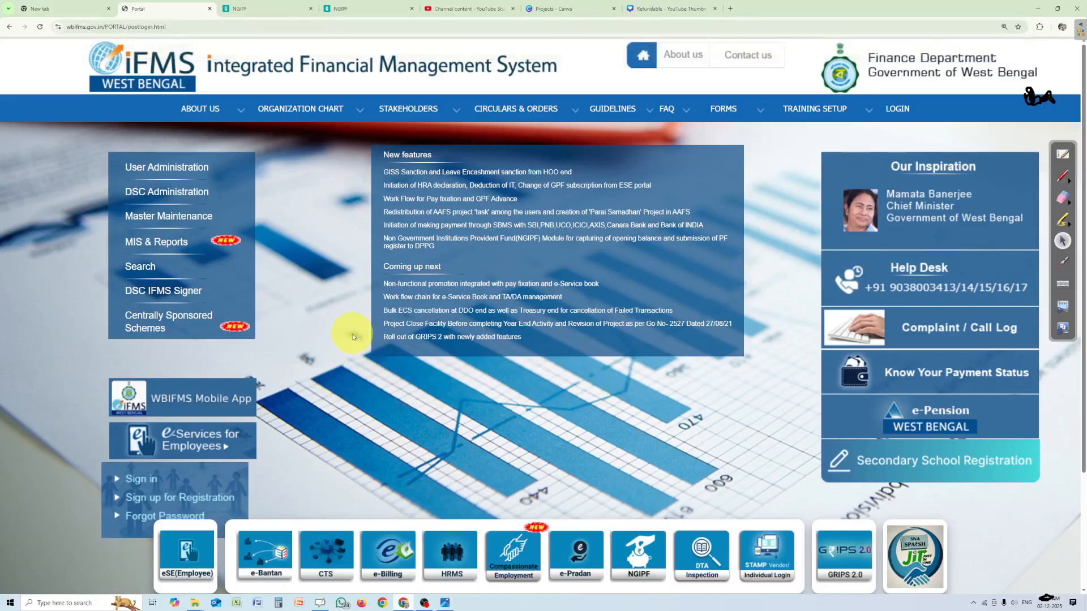
click(1065, 176)
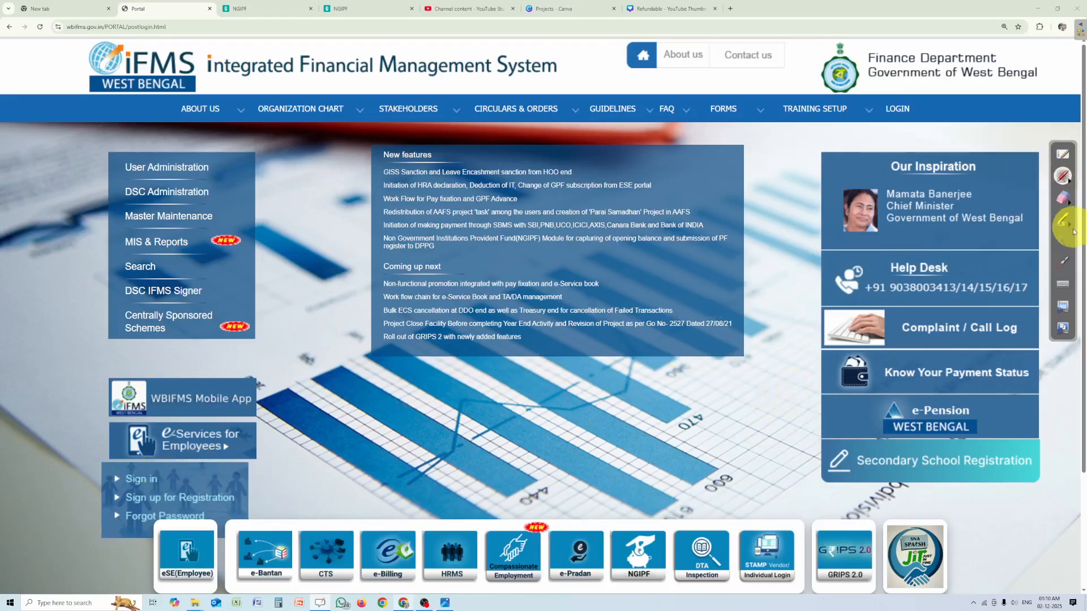
click(1062, 176)
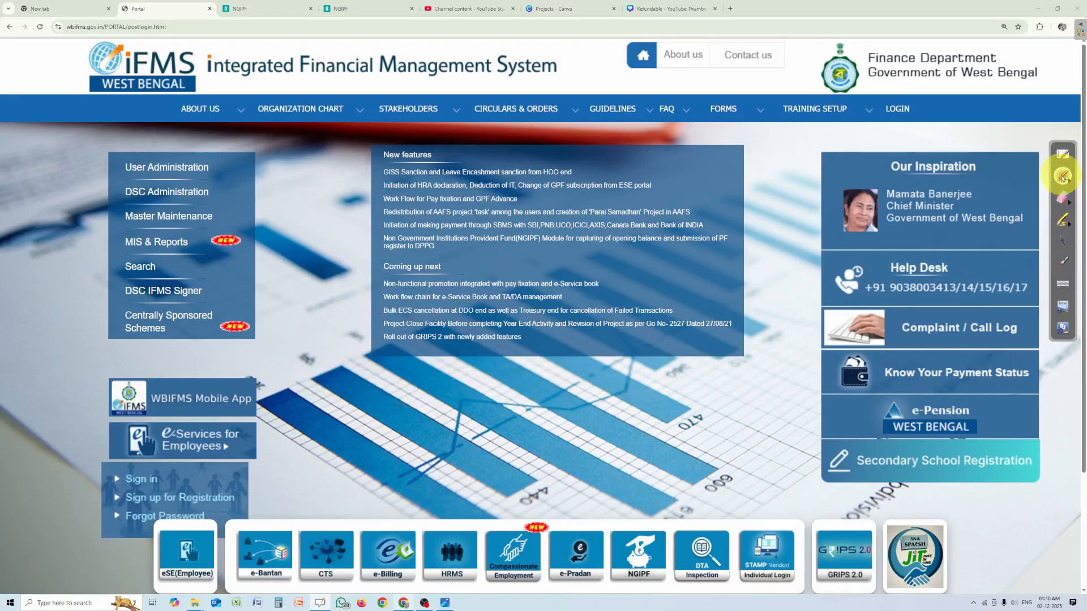
mouse_move(654, 511)
mouse_down()
mouse_move(612, 506)
mouse_move(609, 600)
mouse_move(671, 546)
mouse_move(659, 526)
mouse_up()
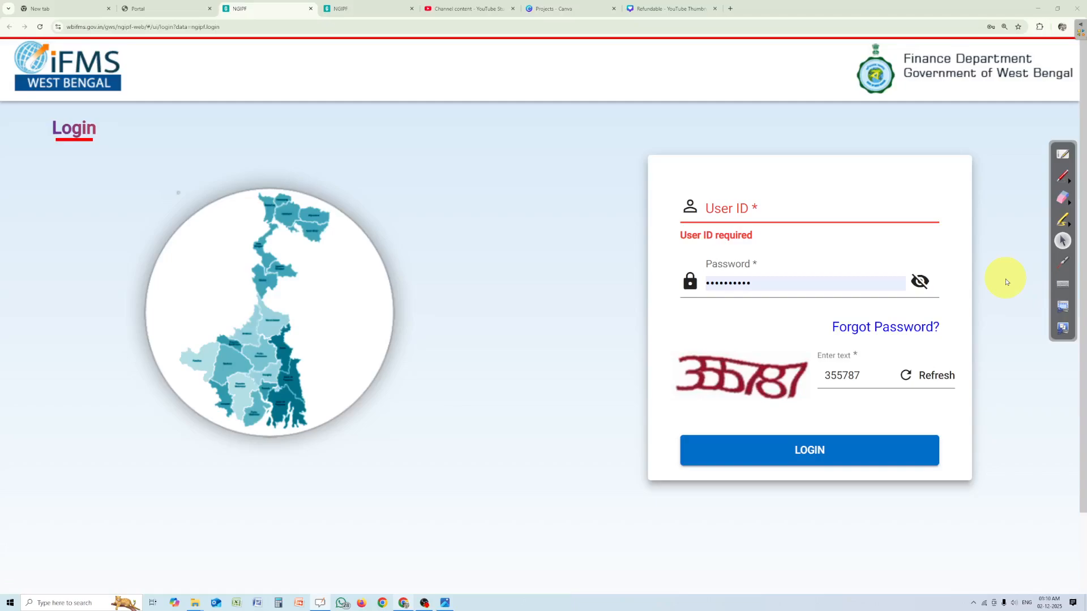
click(1006, 281)
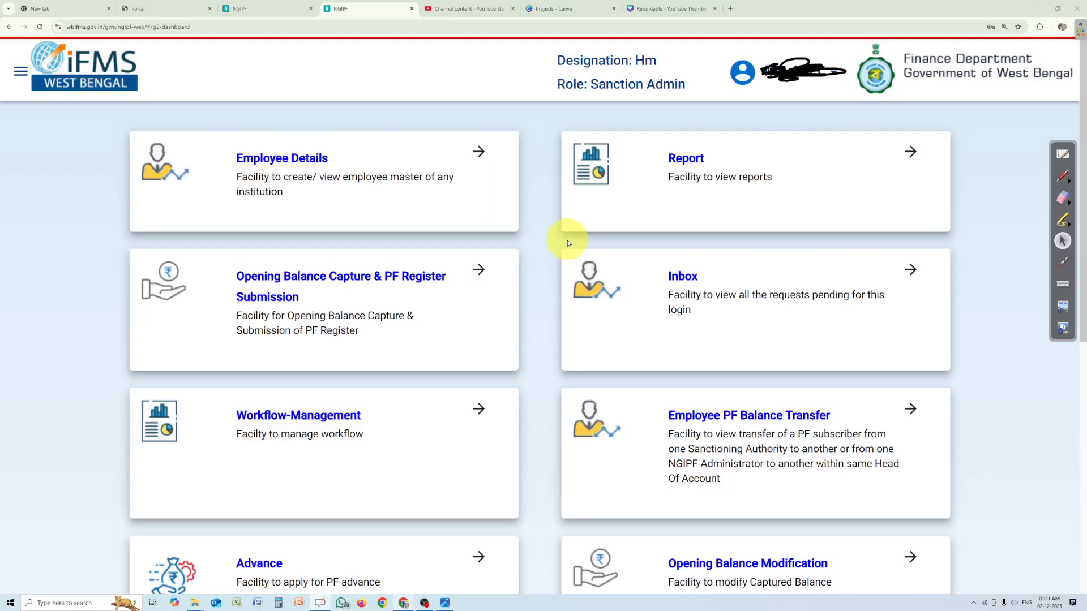
Open the Advance Application form from the Advance facility of the NGIPF dashboard
scroll(568, 243, down, 3)
scroll(567, 243, down, 3)
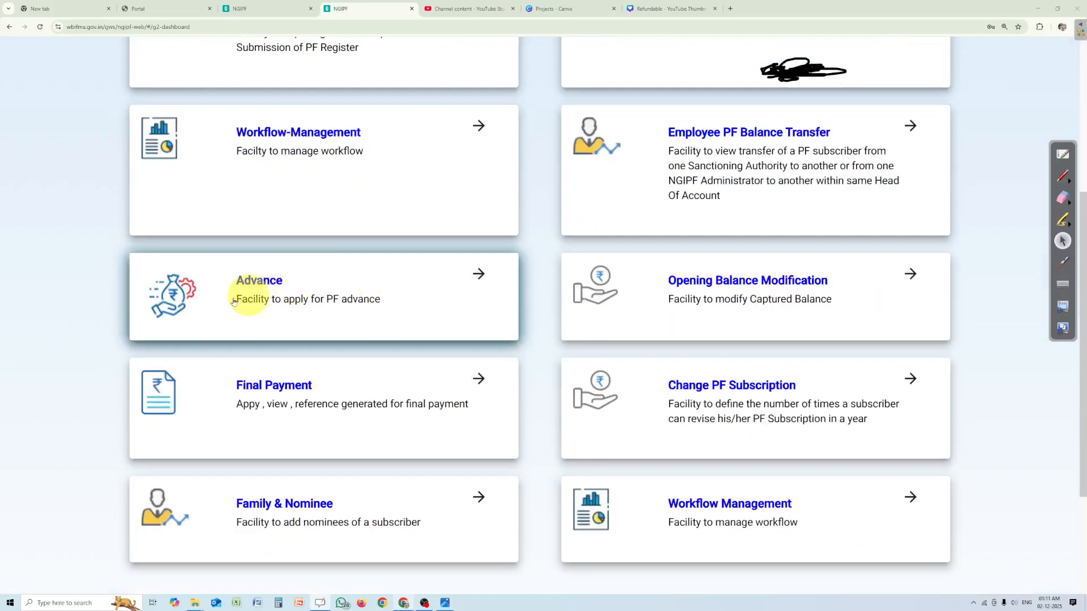
click(419, 293)
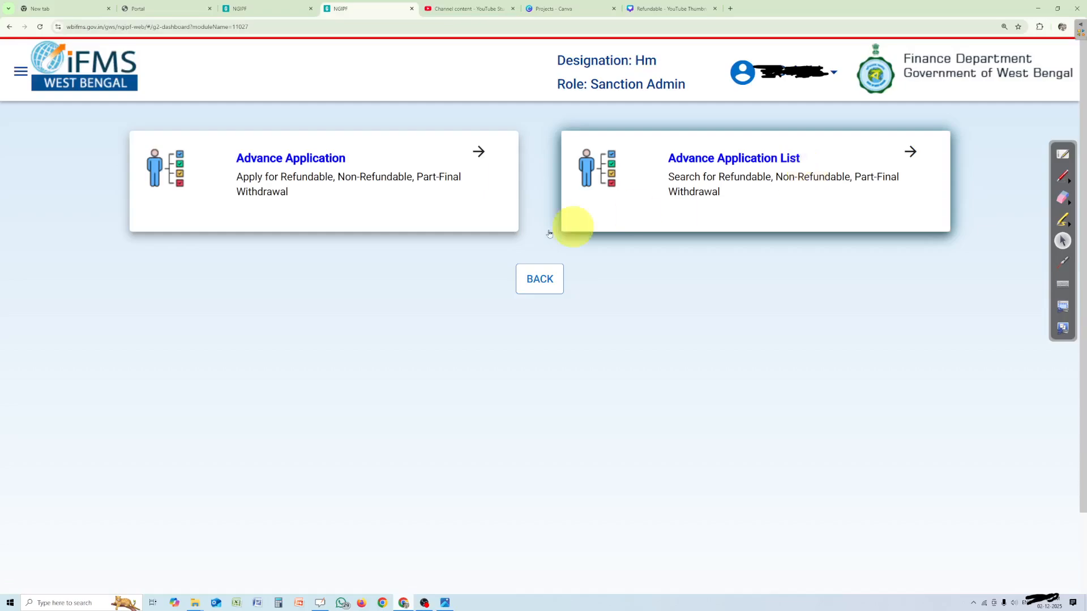
click(346, 188)
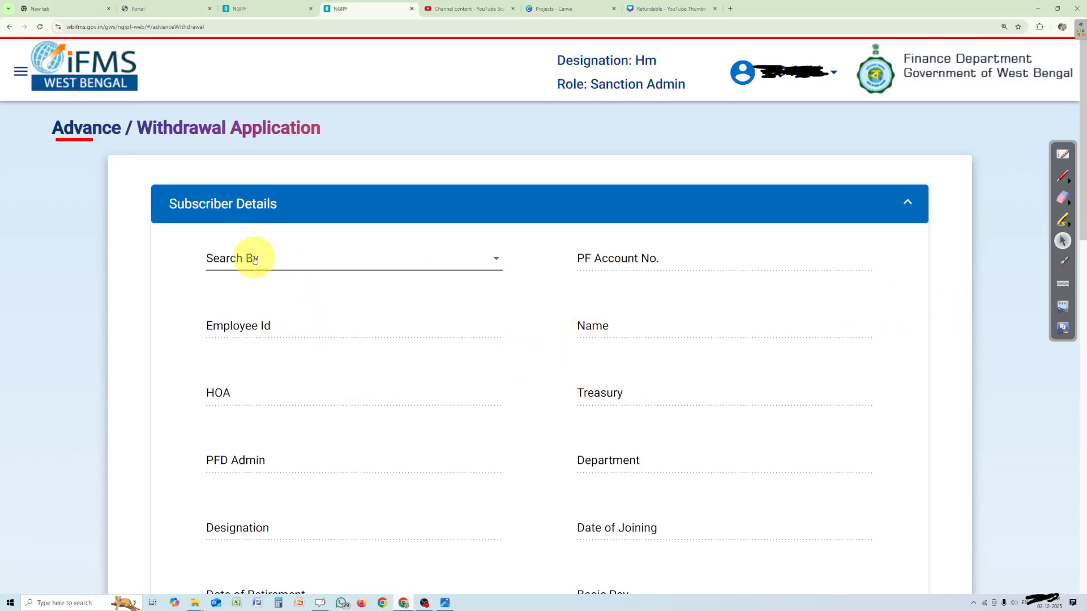
Look up the subscriber by PF Account No., entering the subscriber's PF account number in the subscriber details
click(235, 261)
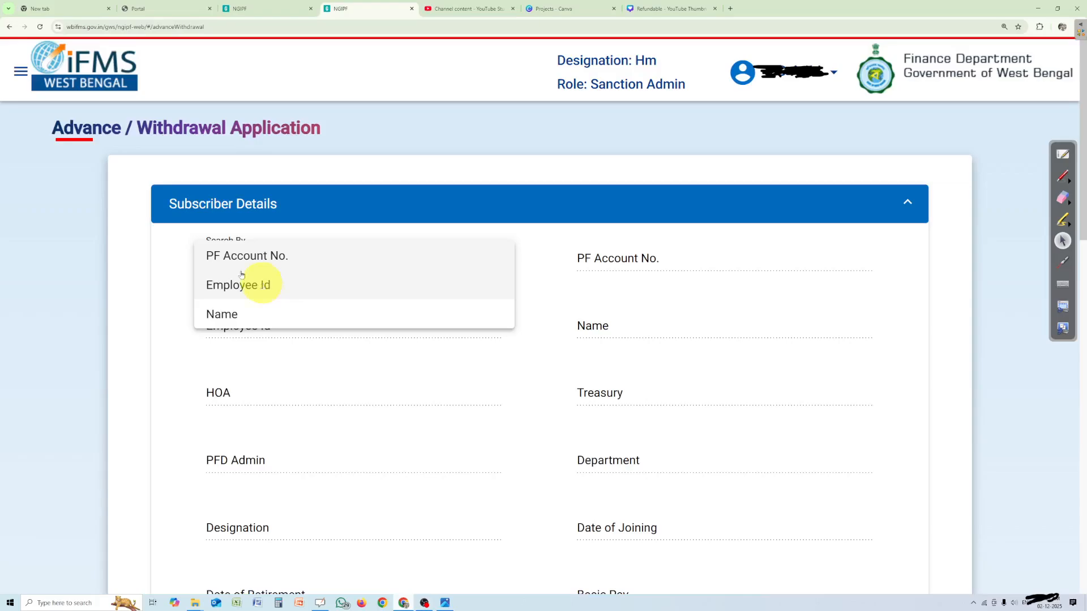
click(287, 263)
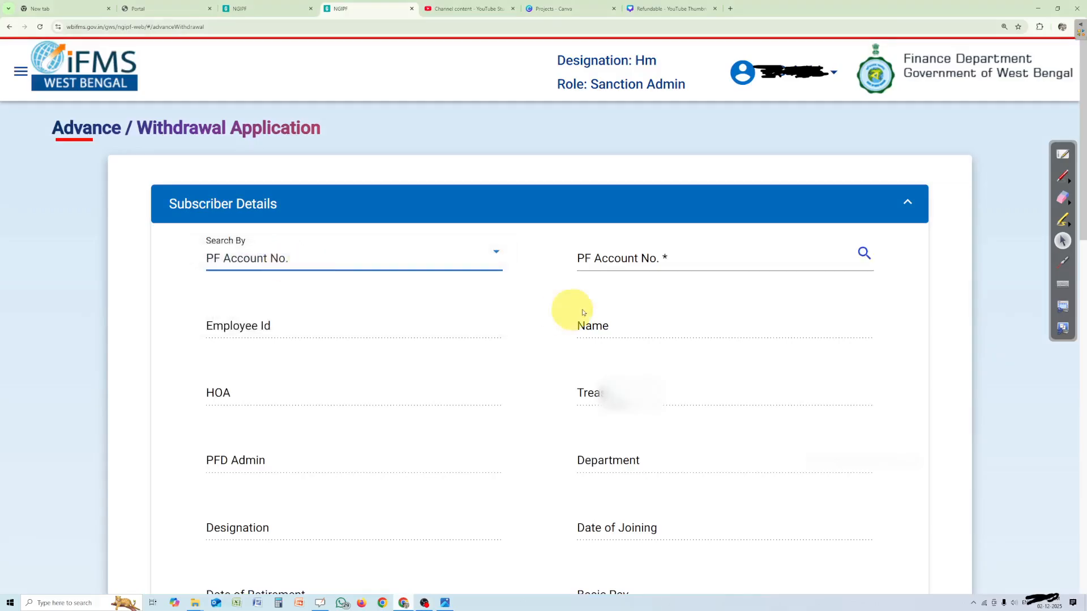
click(613, 254)
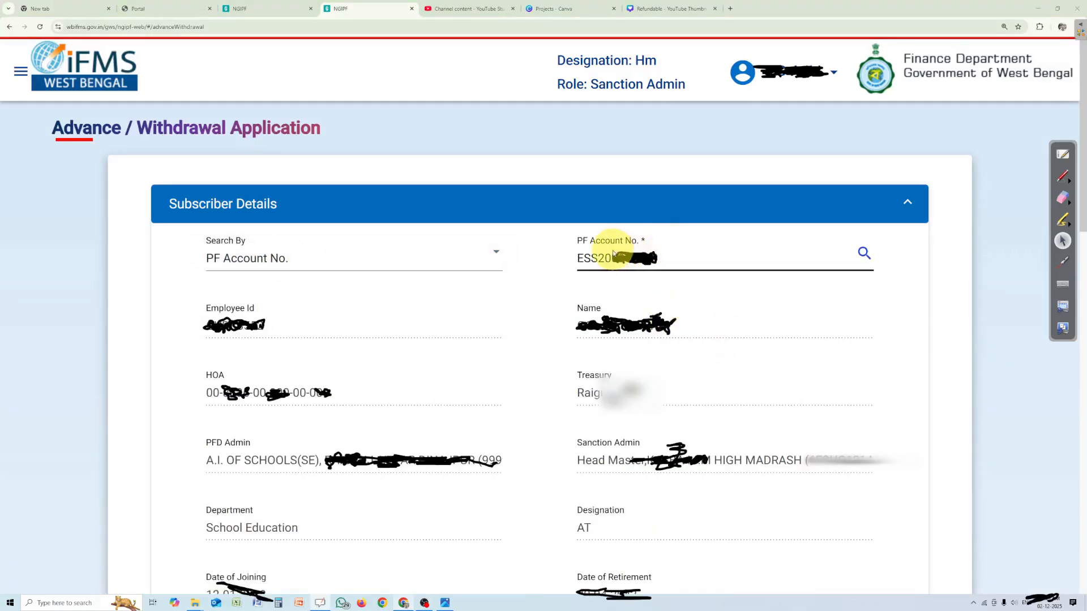
click(863, 253)
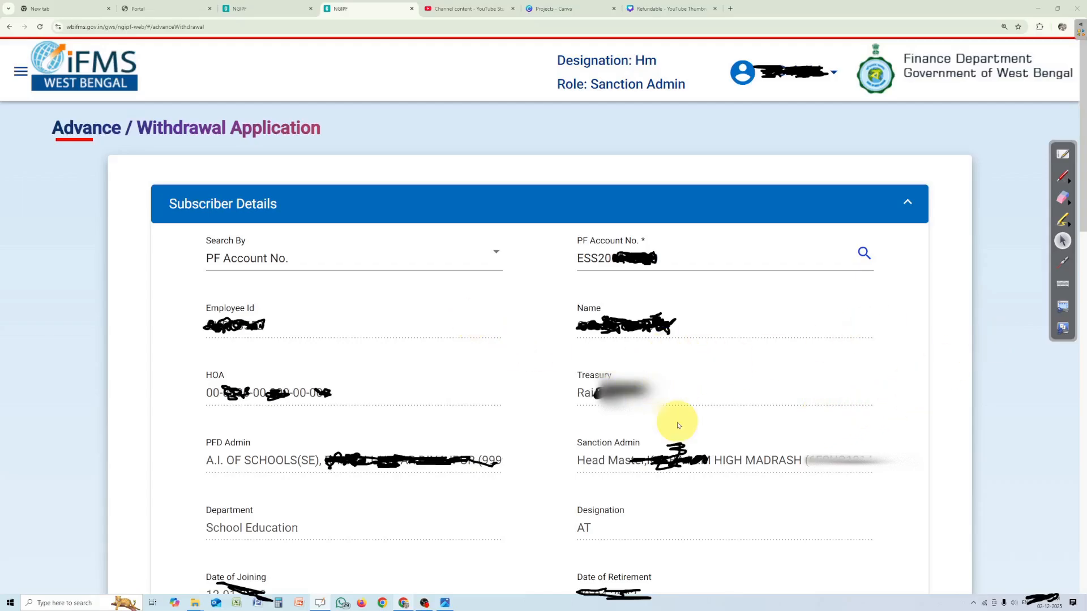
Set the advance / withdrawal type to Non-Refundable Advance and the scenario to Normal
scroll(678, 425, down, 10)
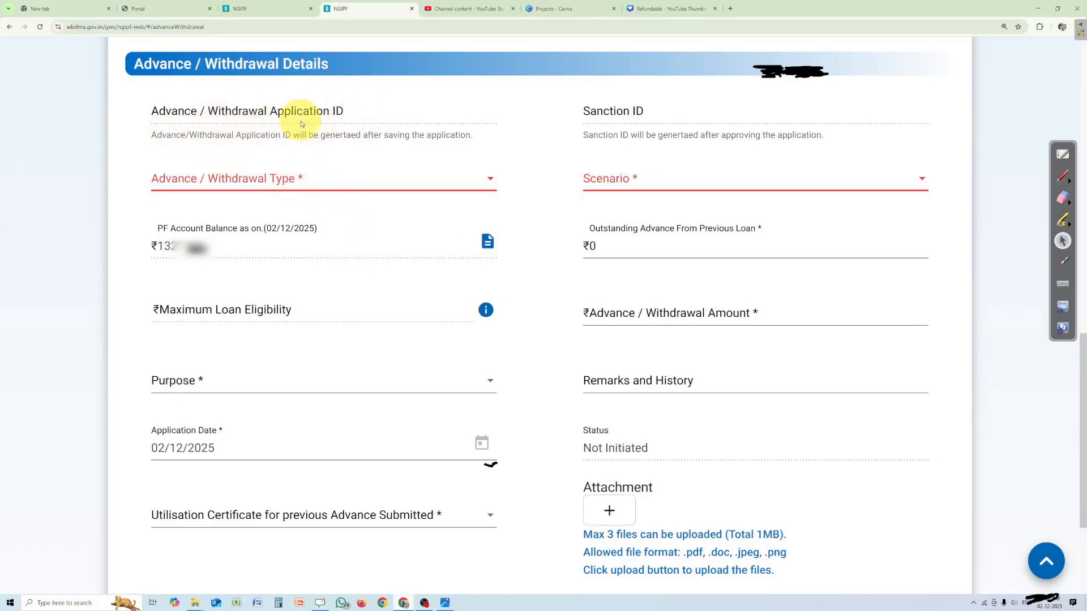
scroll(542, 492, down, 3)
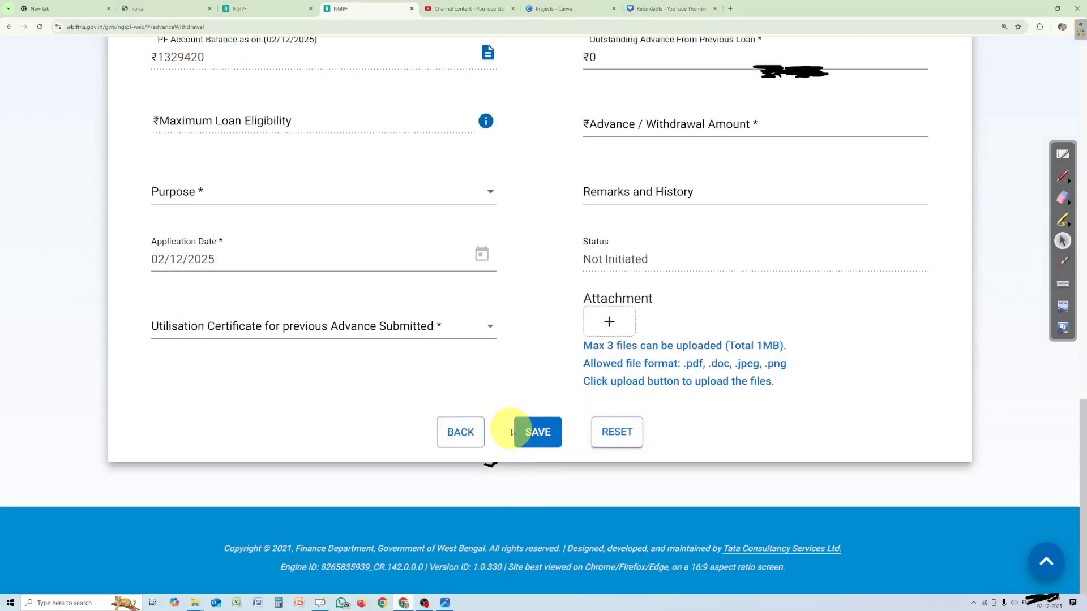
scroll(510, 431, up, 2)
scroll(511, 433, up, 1)
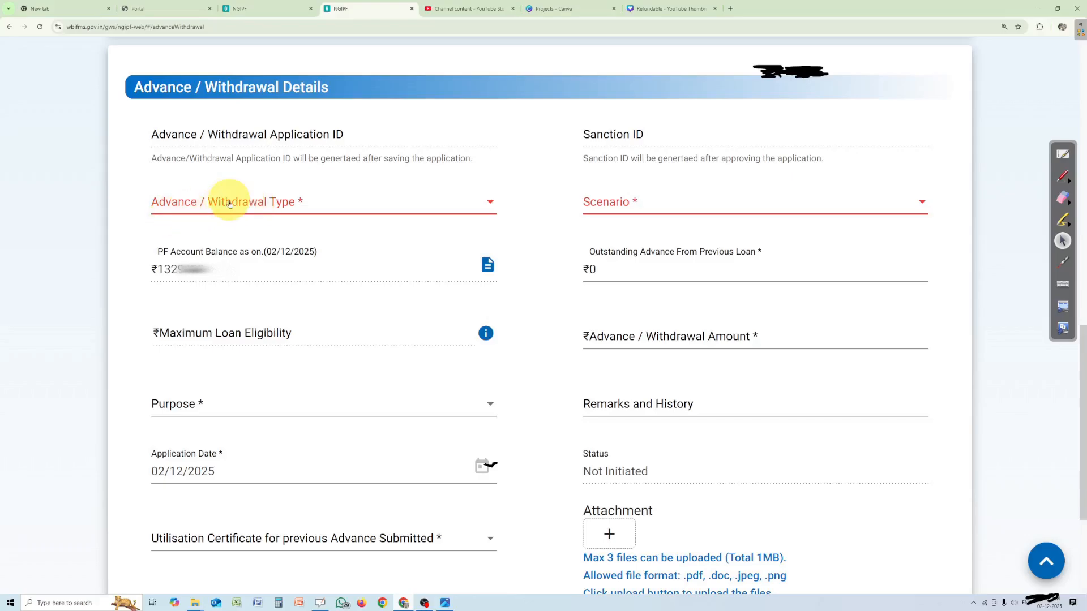
click(266, 214)
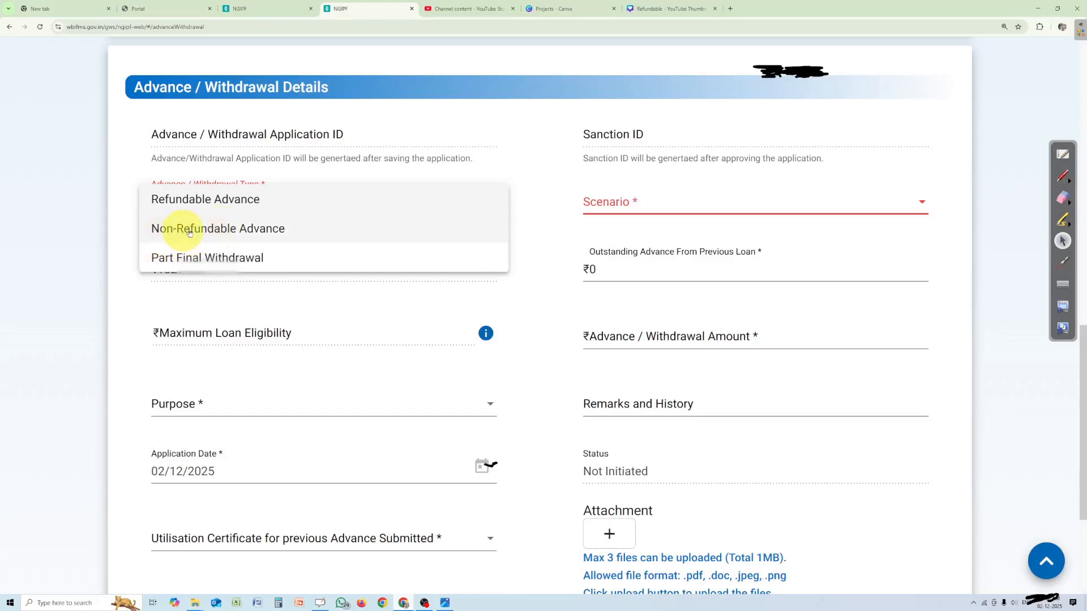
click(224, 226)
click(638, 204)
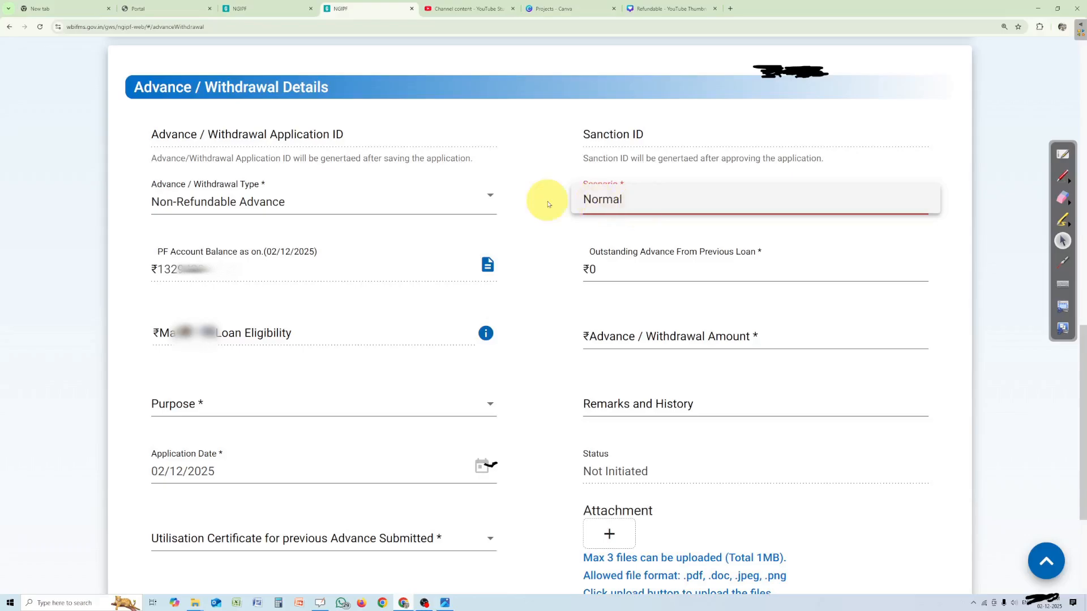
click(608, 205)
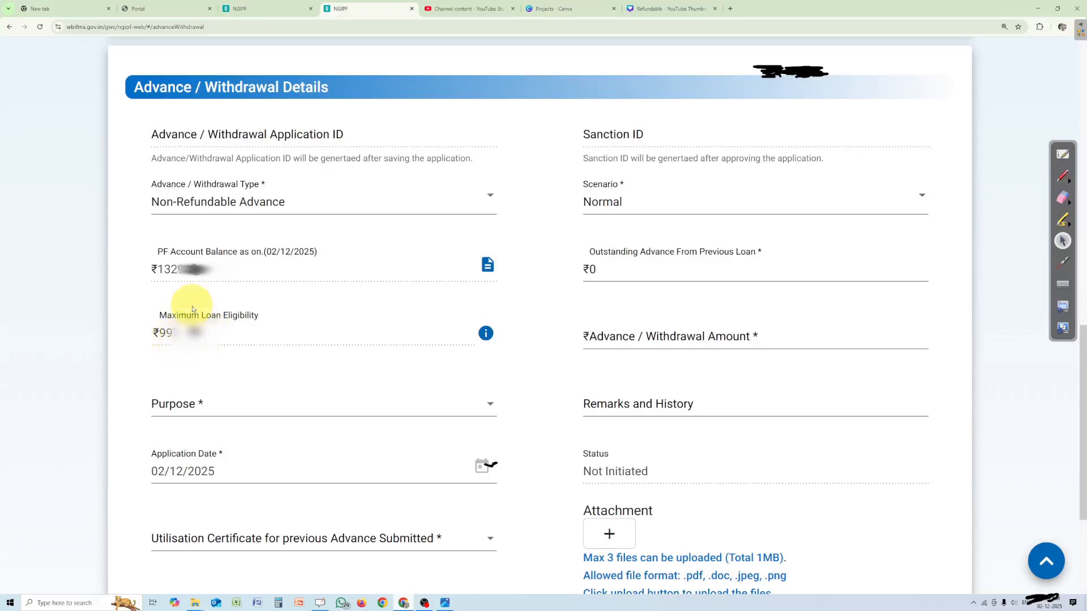
Enter an advance / withdrawal amount of ₹500 and choose medical treatment of self and/or any family member as the purpose
click(620, 332)
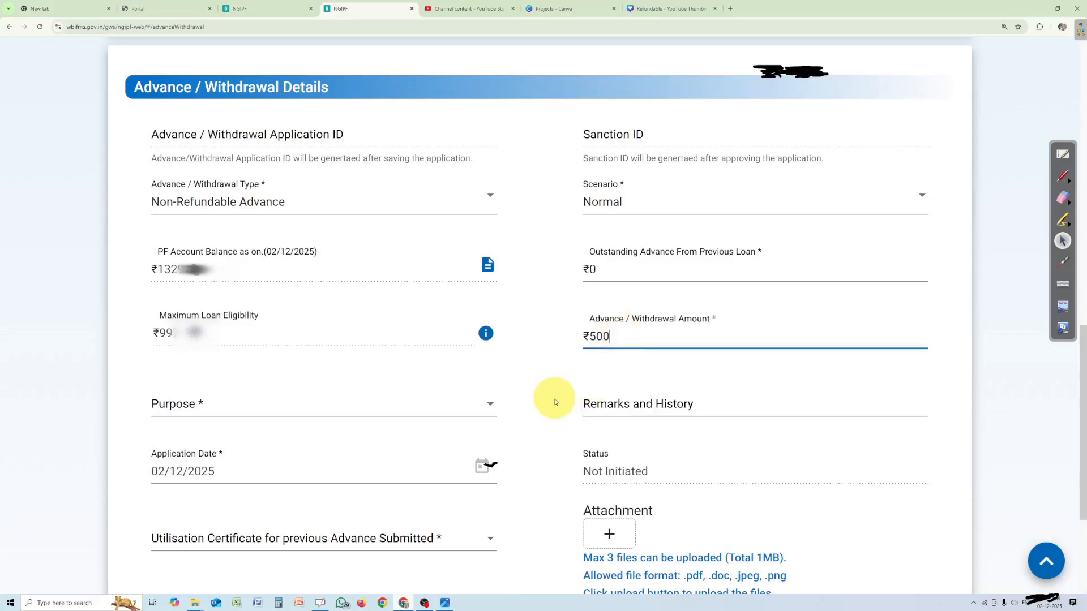
key(ctrl+l)
click(553, 340)
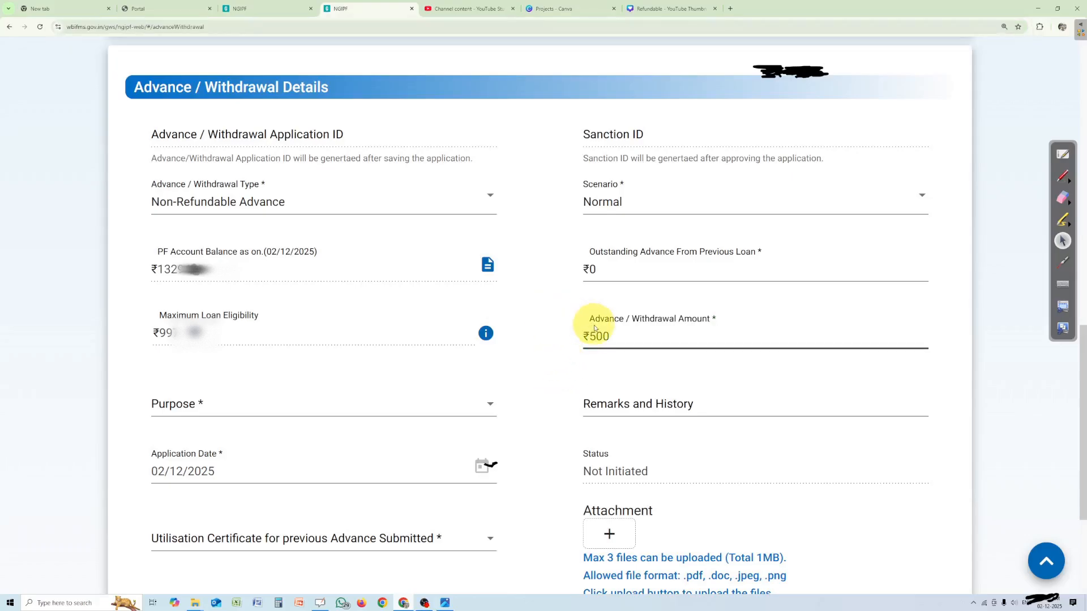
click(623, 334)
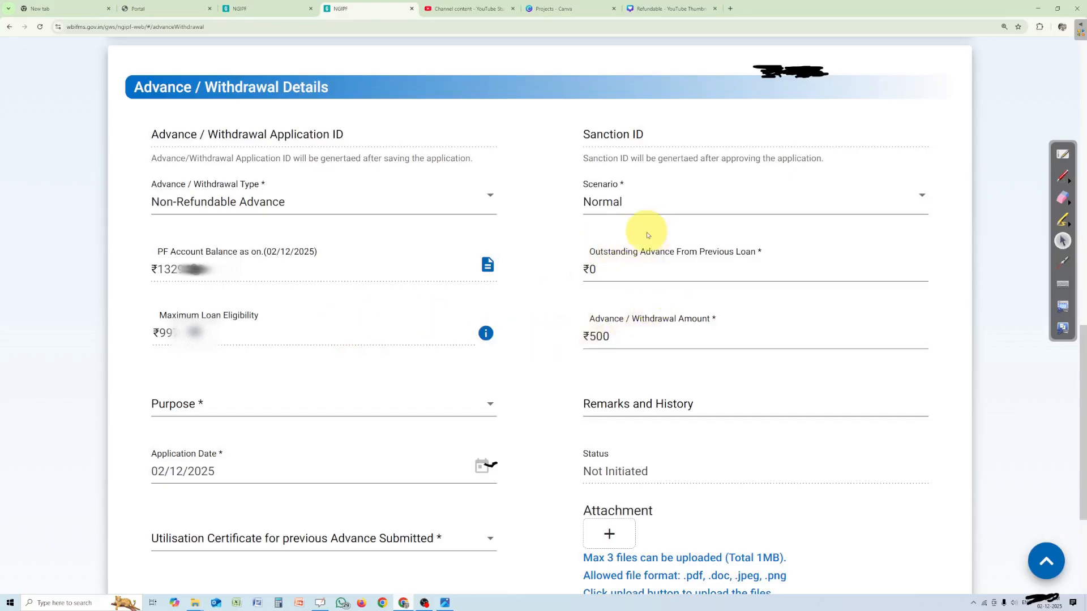
click(202, 409)
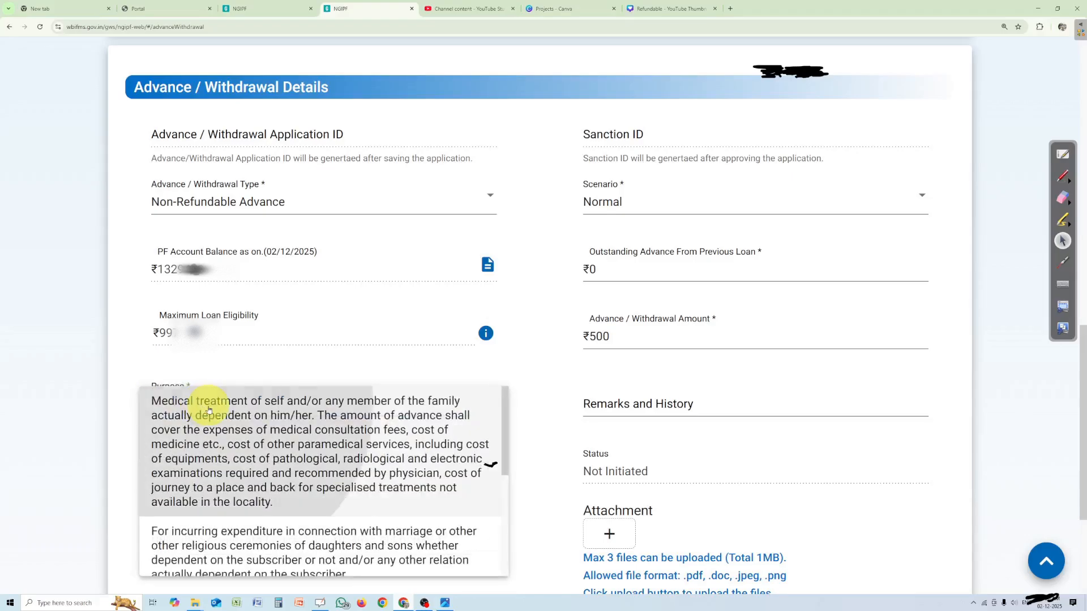
click(204, 408)
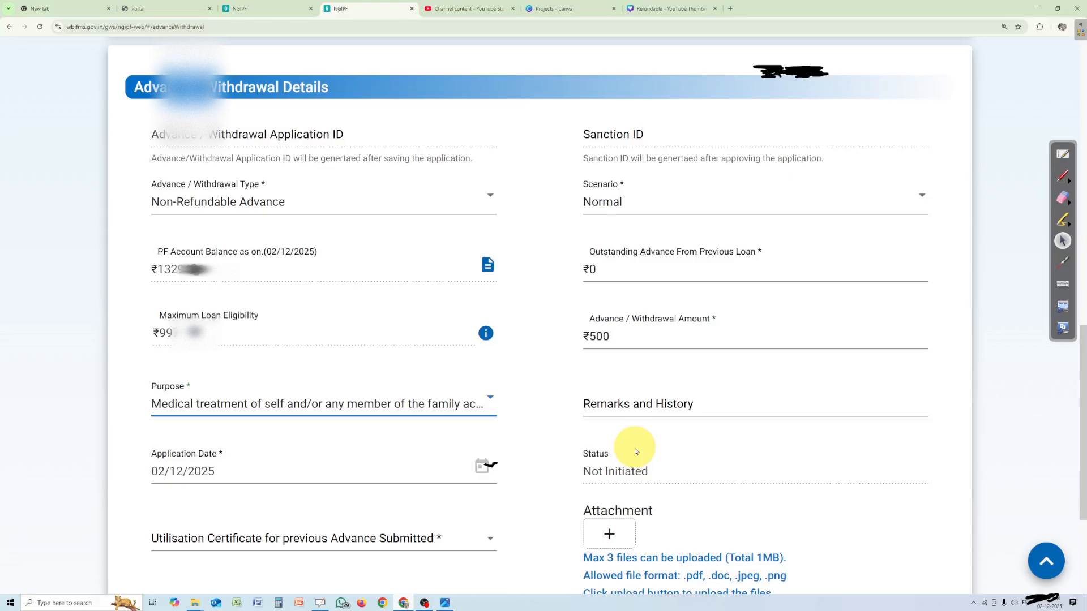
Set the utilisation certificate for previous advance submitted to Not Applicable
scroll(635, 451, down, 3)
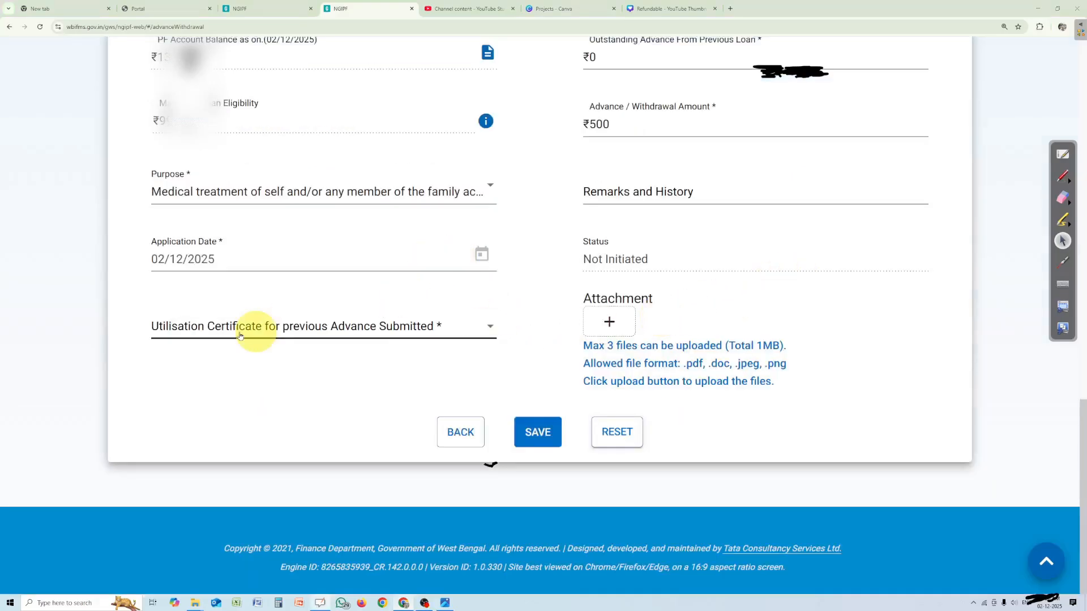
click(163, 325)
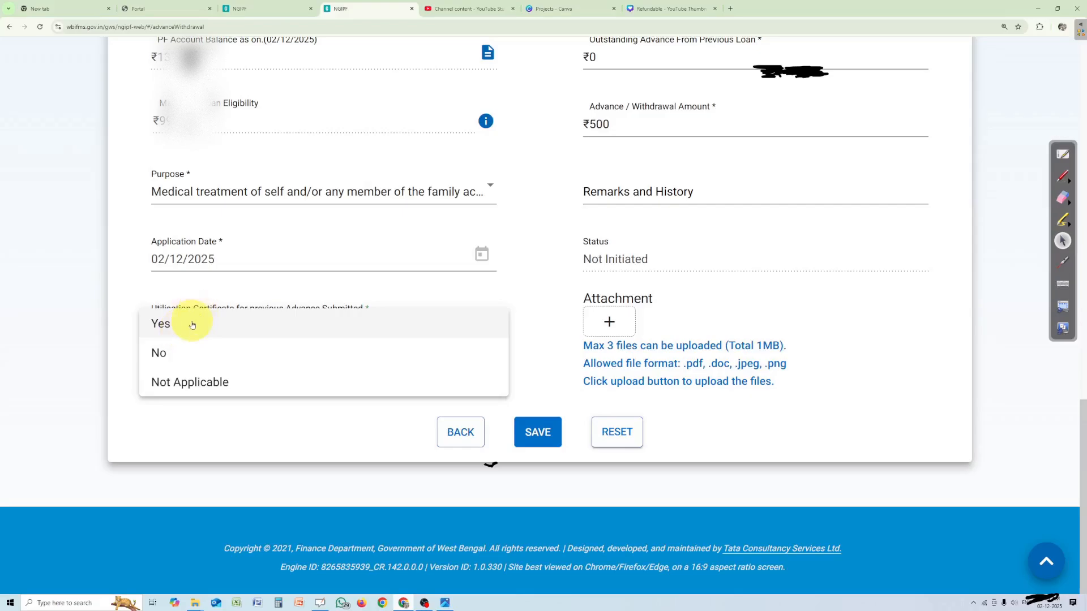
click(196, 387)
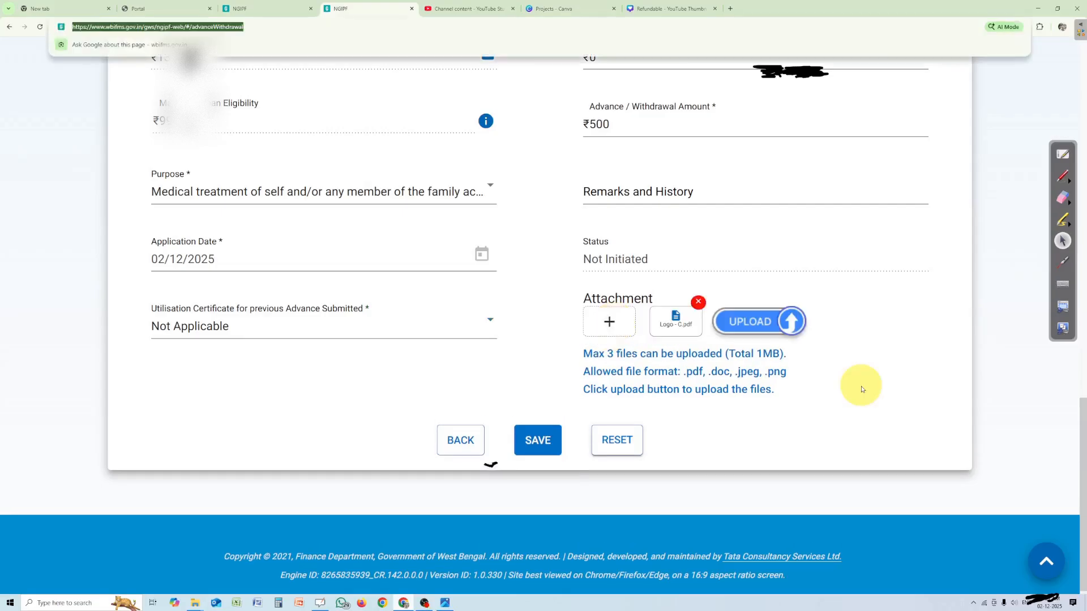
Upload the supporting files Logo - Copy.jpg, ECI logo and Logo.jpg as attachments to the application
click(860, 388)
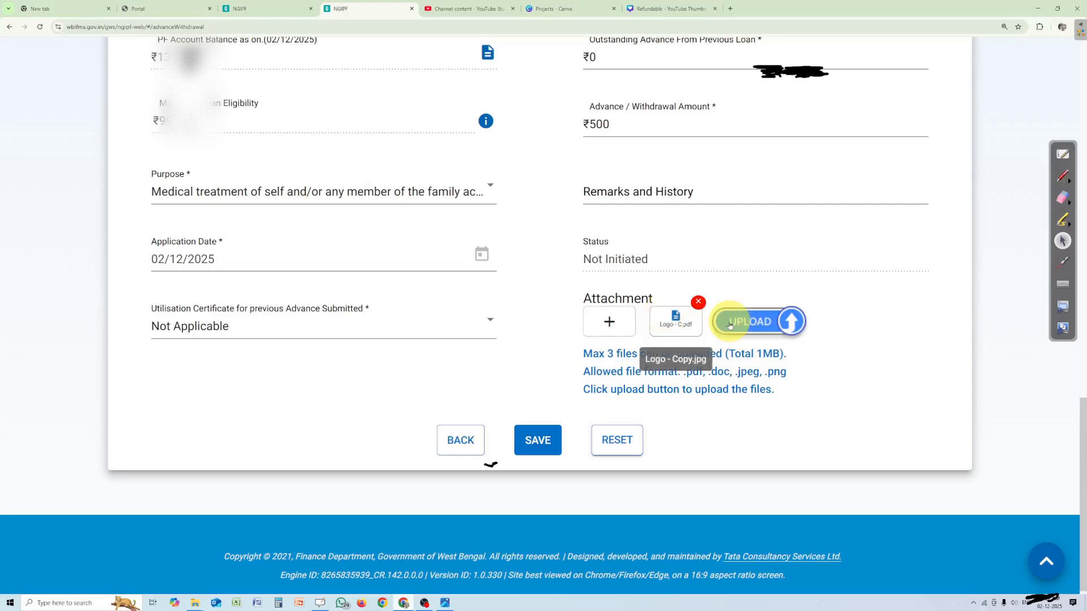
click(766, 328)
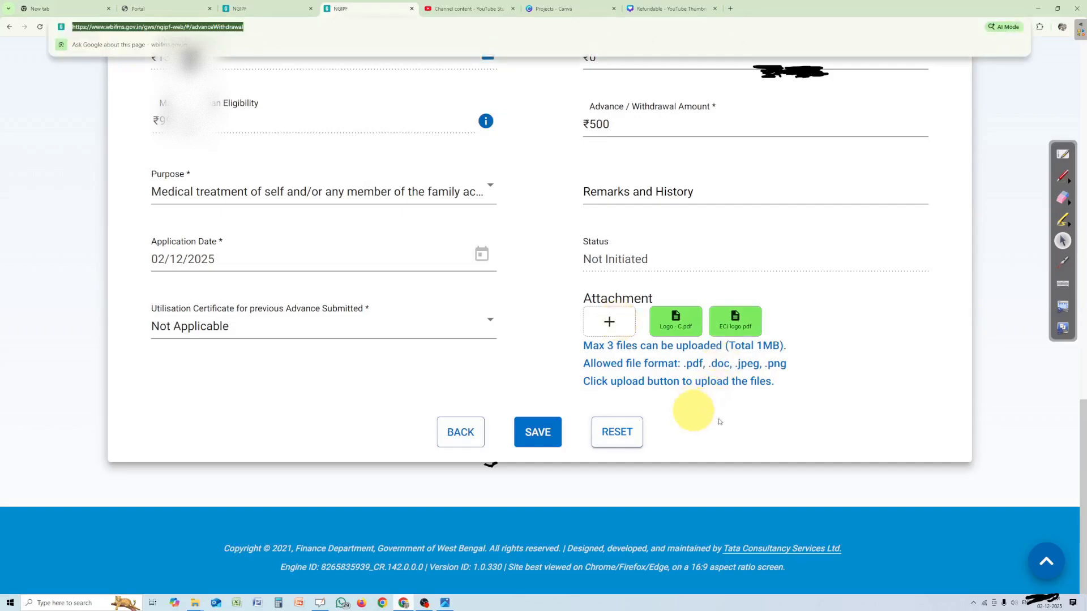
click(857, 394)
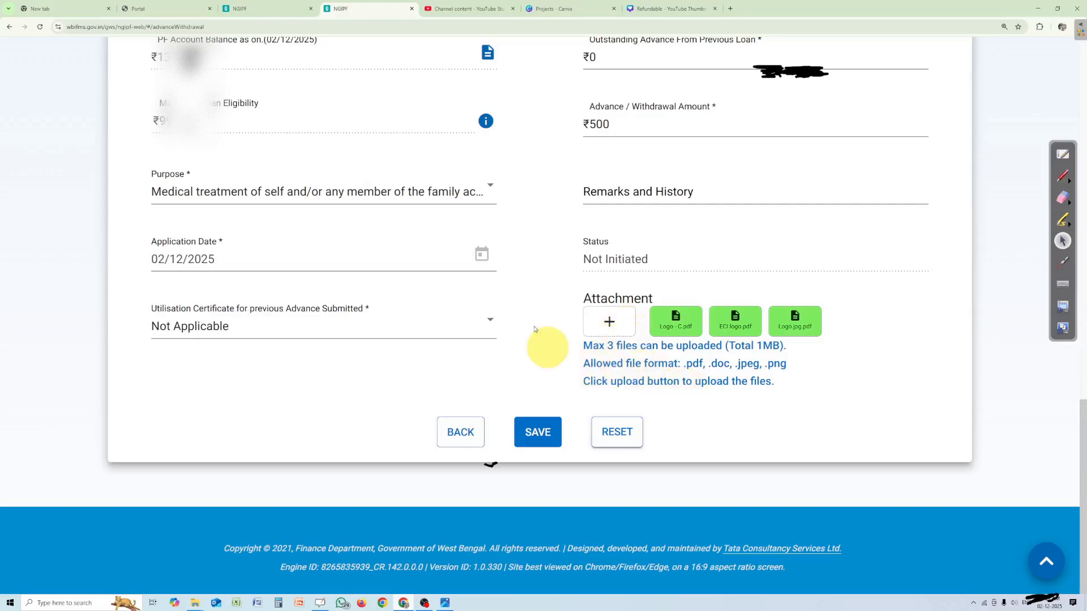
Save the application, marking it as verified and checked, and acknowledge the confirmation
click(537, 434)
key(ctrl+l)
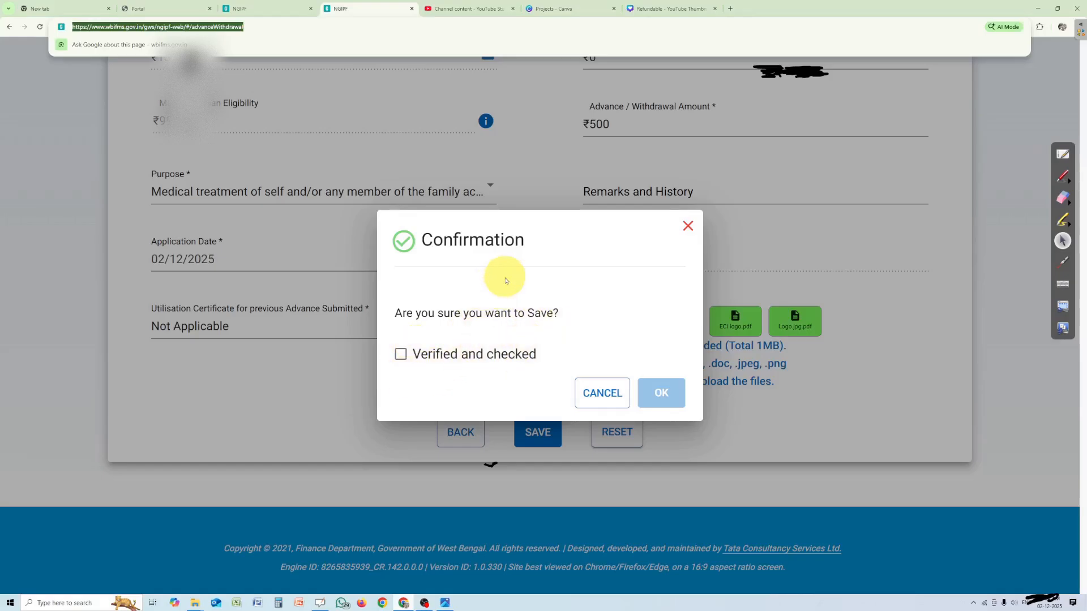
click(404, 361)
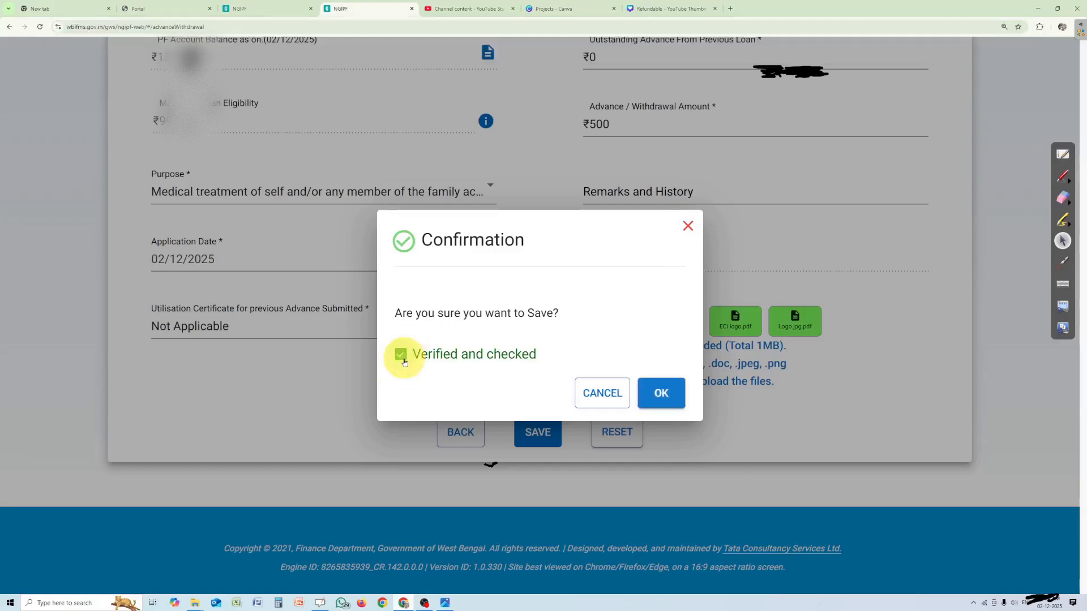
click(673, 390)
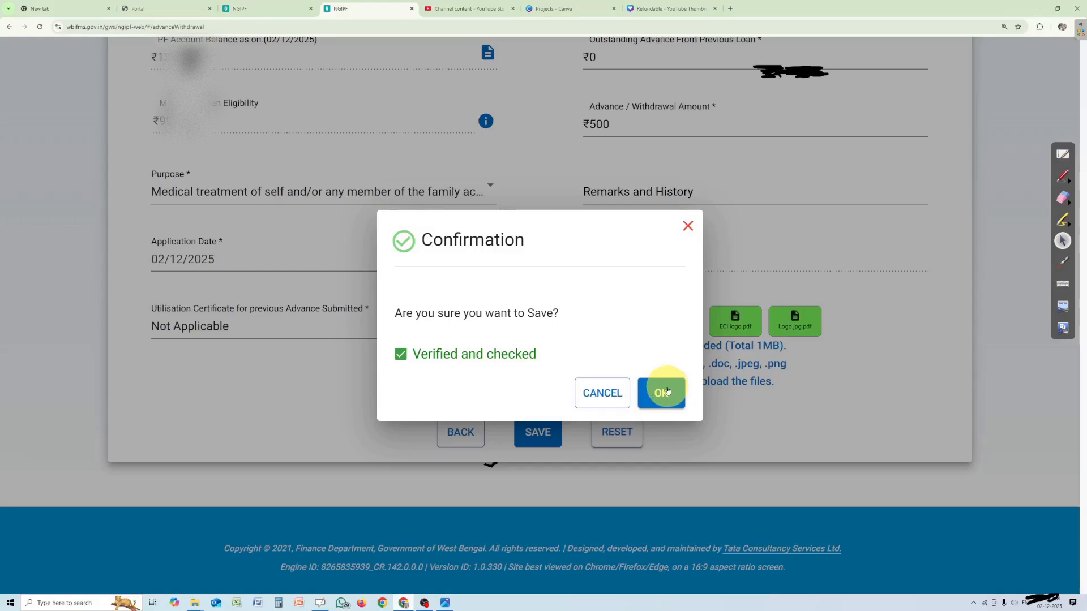
click(666, 391)
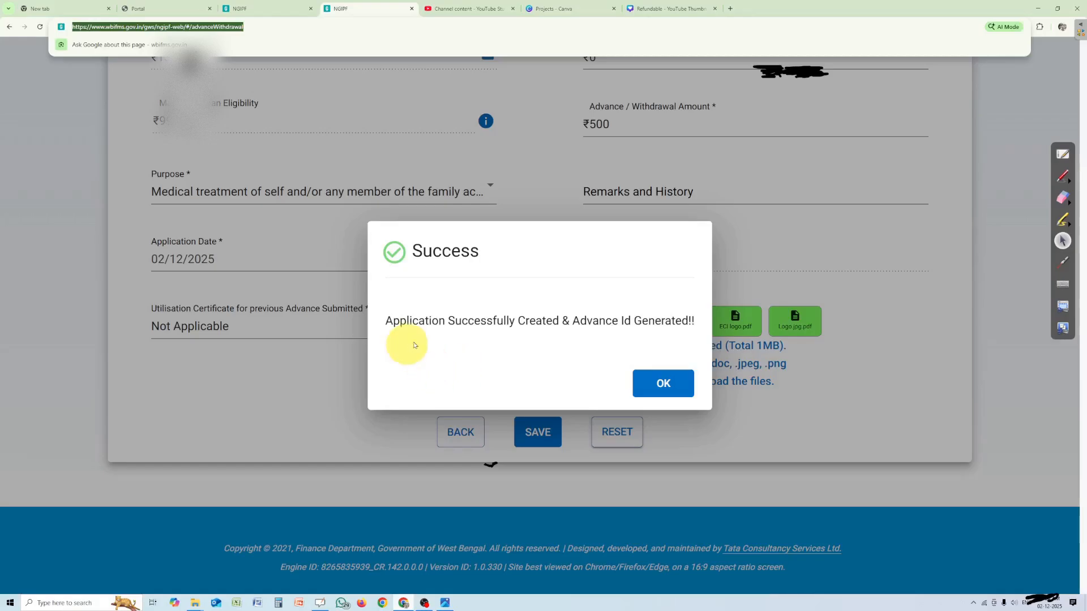
click(675, 384)
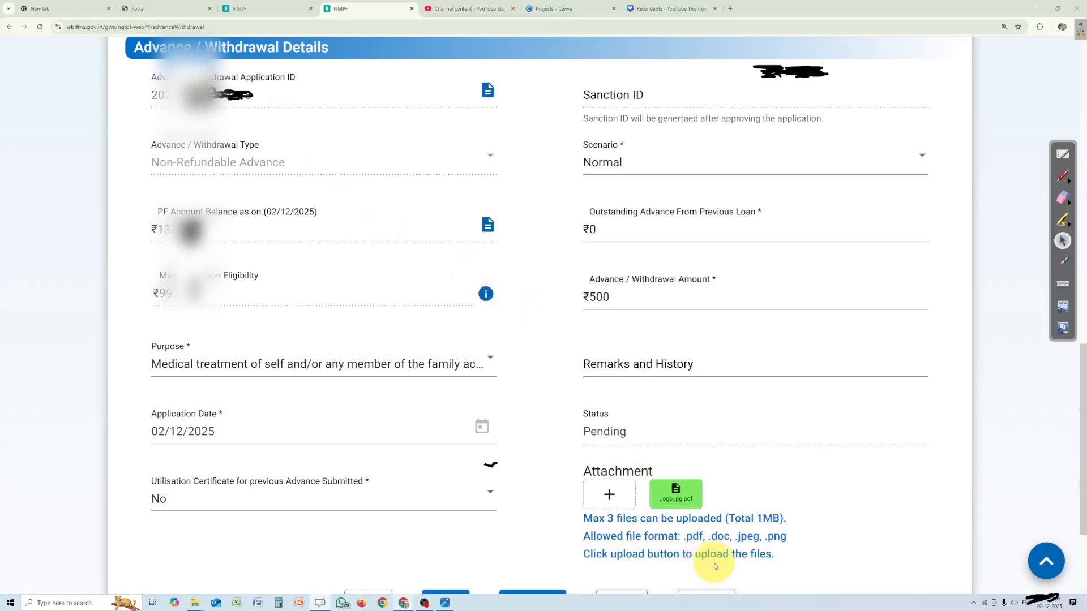
Approve the non-refundable advance application, marking it as verified and checked in the confirmation
scroll(714, 566, down, 3)
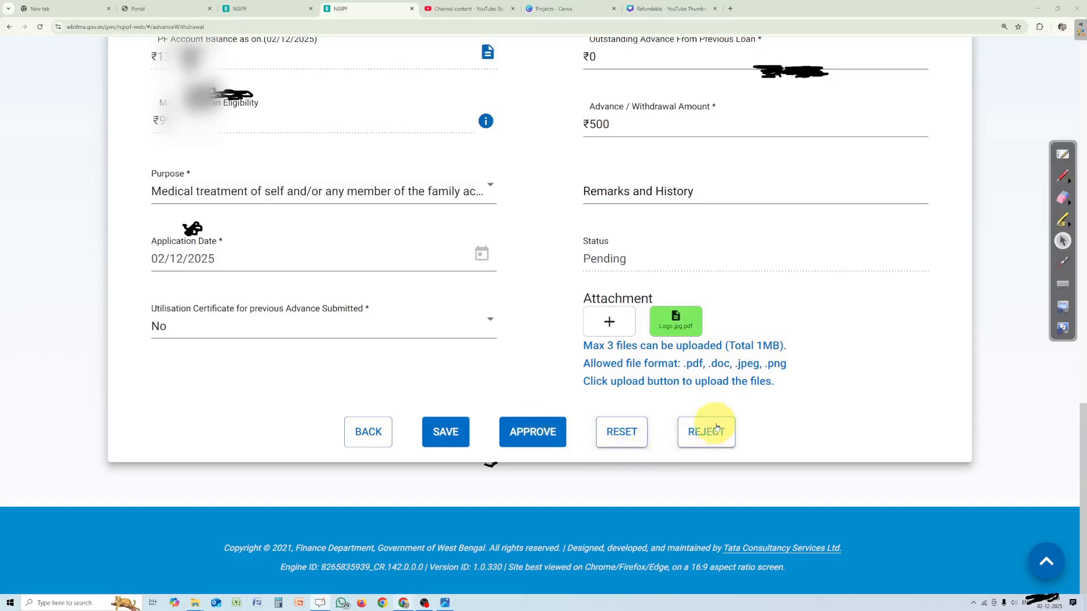
click(539, 431)
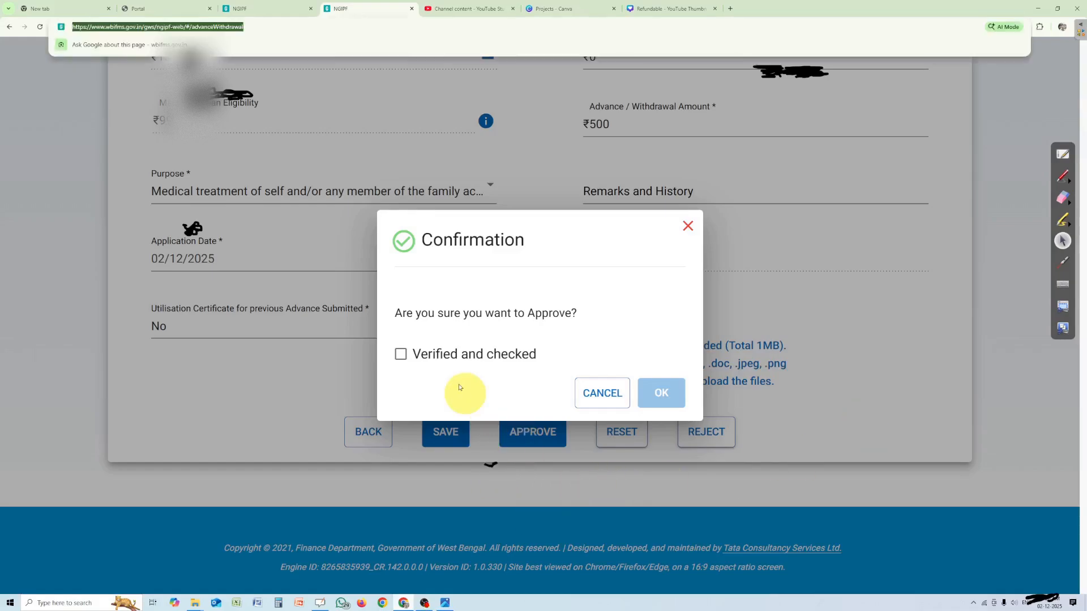
click(401, 355)
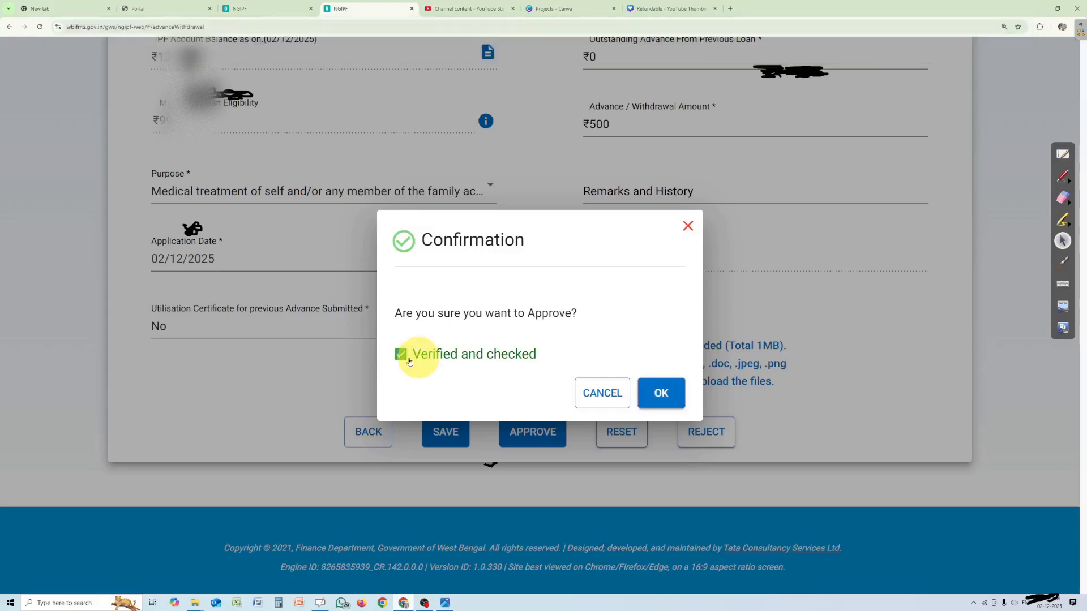
click(656, 392)
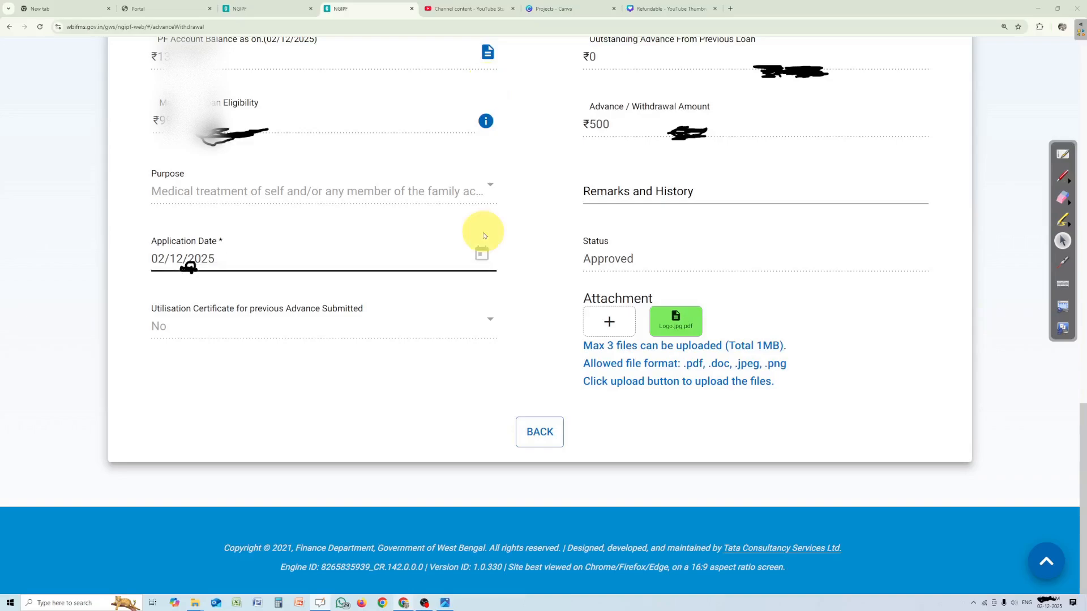
Download the advance application form, close it after viewing, and open the sanction order for the approved advance
scroll(484, 235, up, 3)
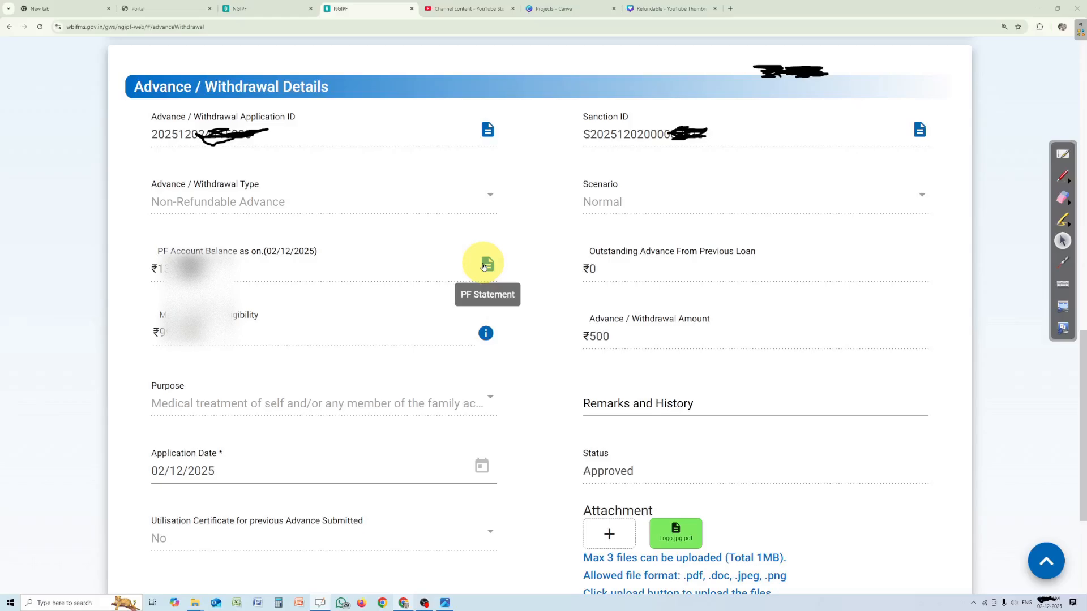
key(ctrl+l)
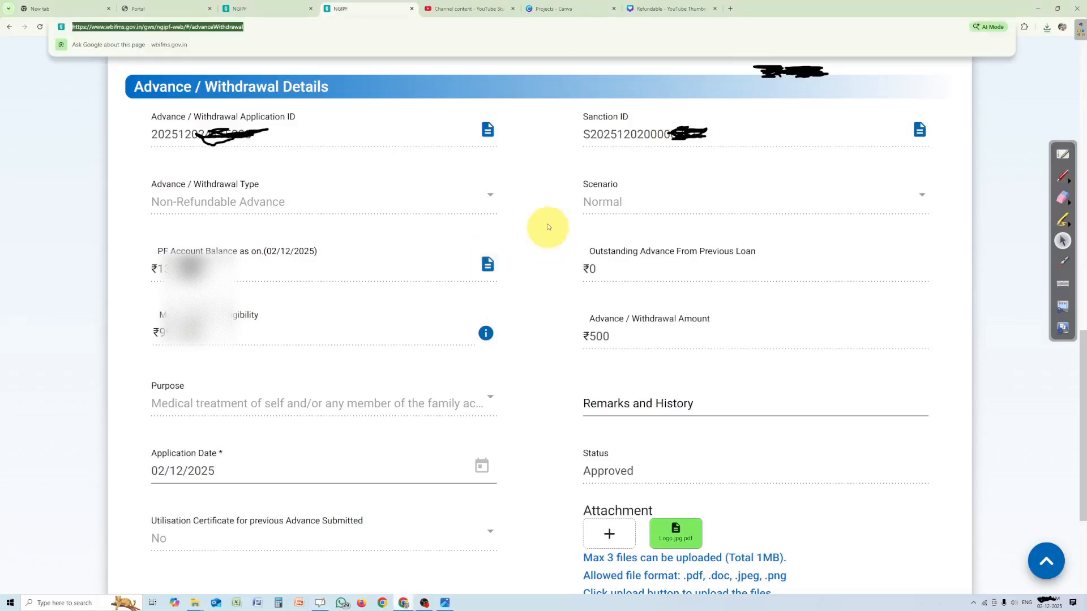
click(487, 135)
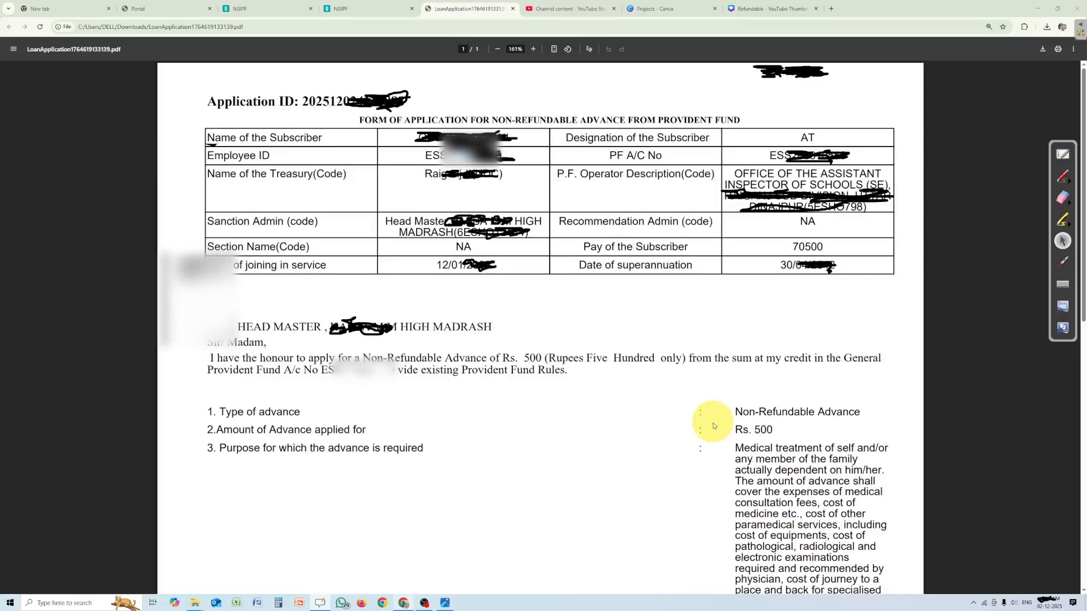
key(ctrl+w)
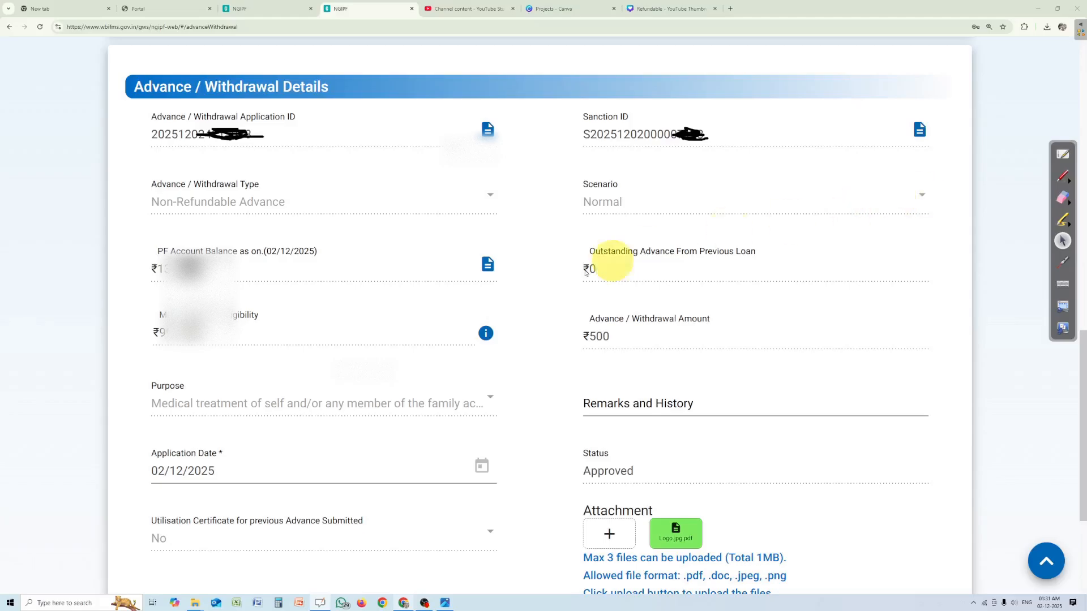
click(920, 130)
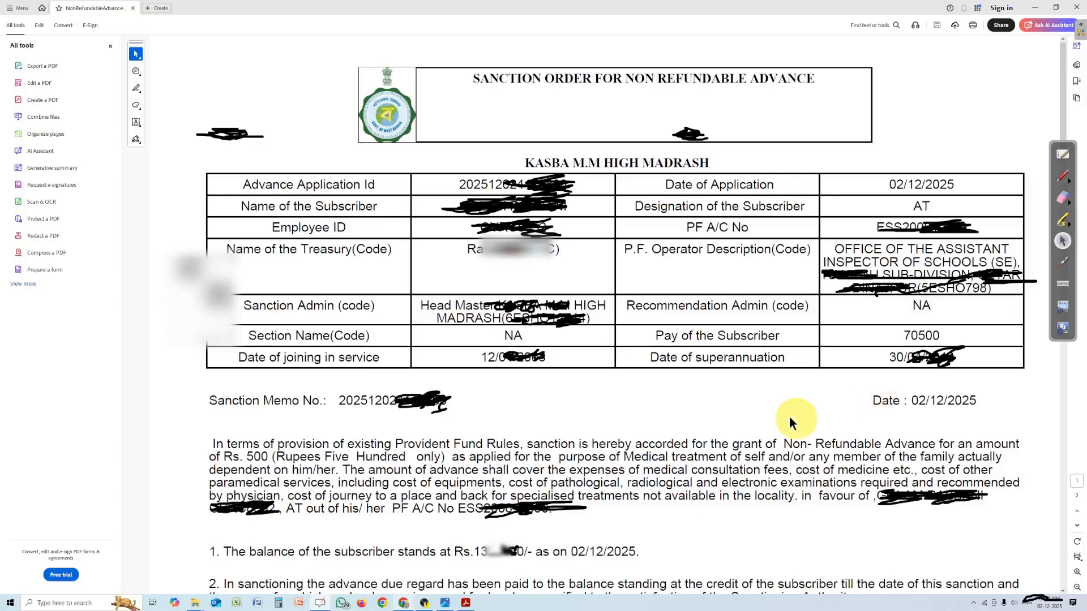